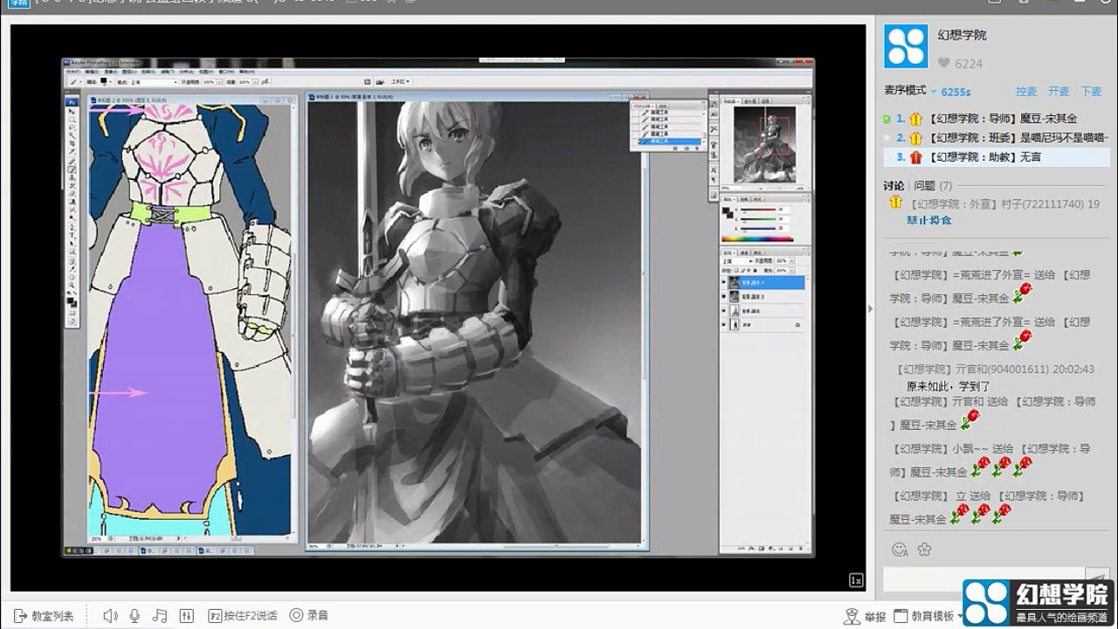
Sample a grey tone from the armoured forearm and touch up the edge of the hair beside the face.
mouse_move(382, 361)
left_mouse_down()
mouse_move(389, 389)
mouse_move(413, 368)
mouse_move(499, 347)
mouse_move(598, 273)
left_mouse_up()
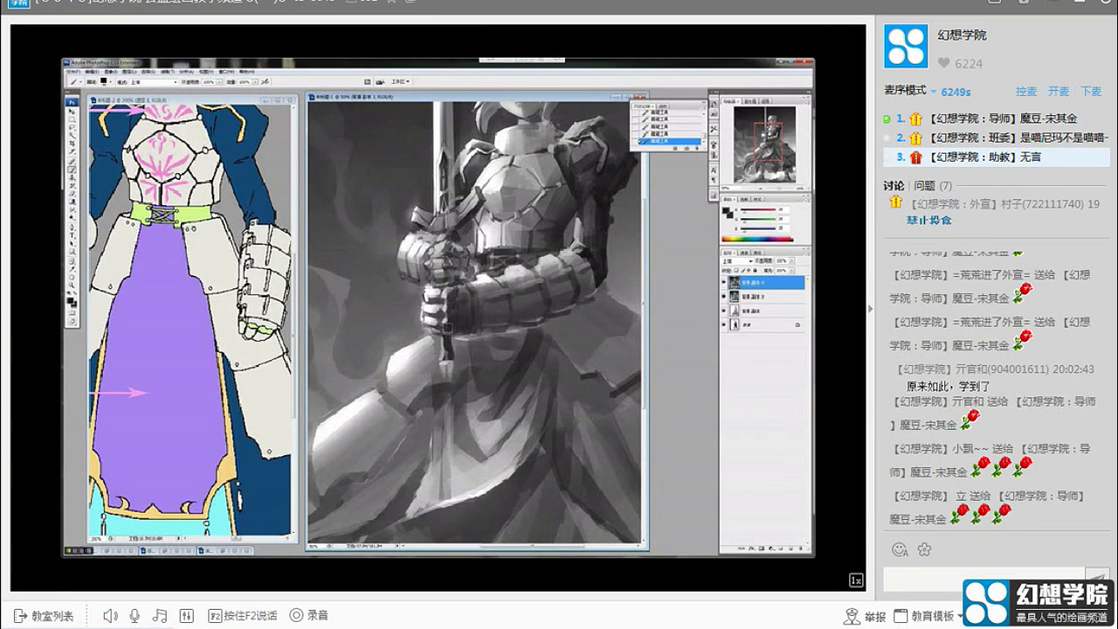
mouse_move(453, 309)
left_mouse_down()
mouse_move(430, 325)
mouse_move(456, 297)
mouse_move(457, 311)
mouse_move(493, 317)
left_mouse_up()
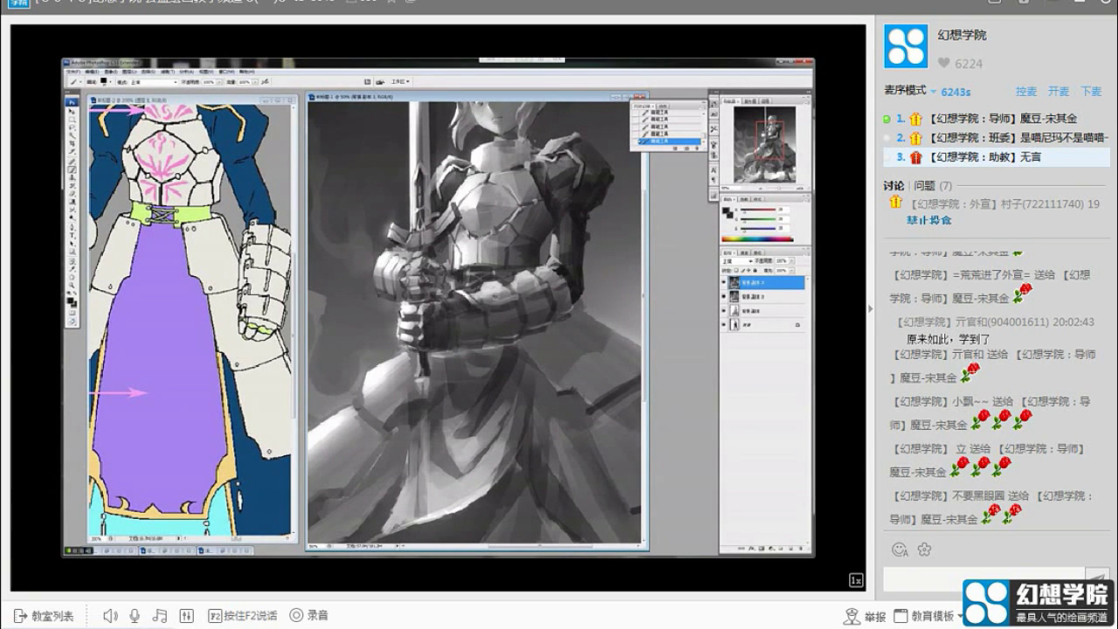
left_click(472, 309, "alt")
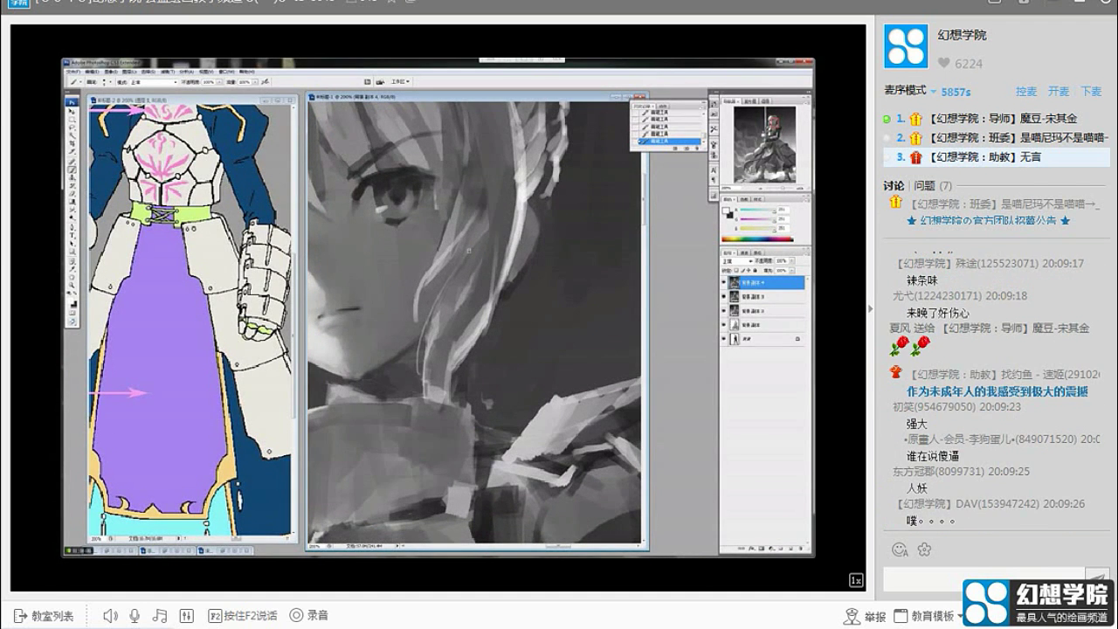
left_click_drag(526, 281, 507, 300)
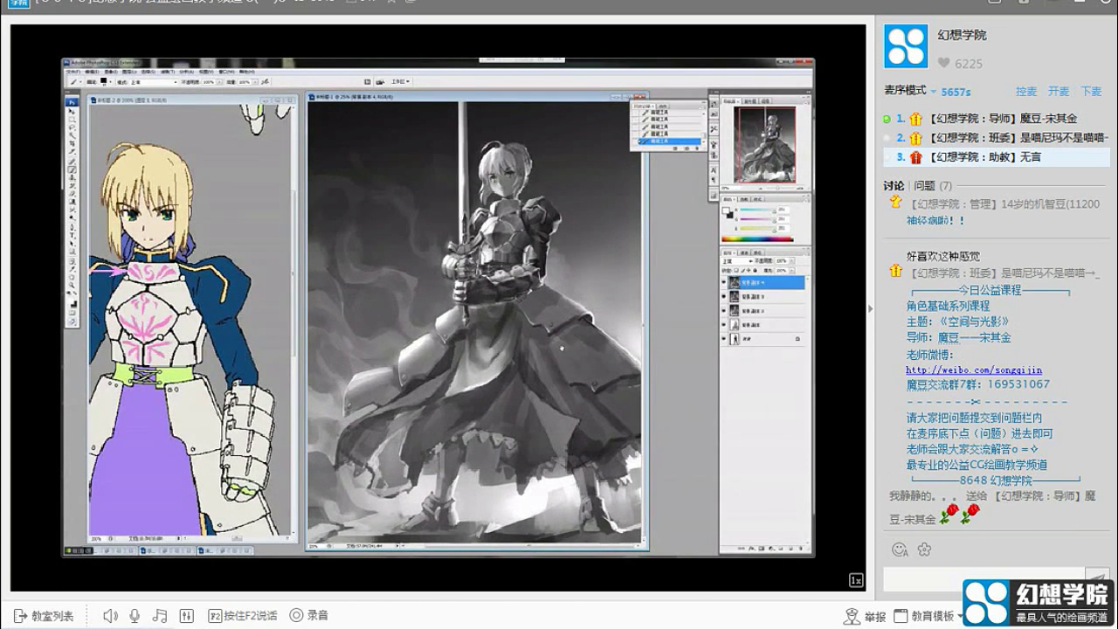
Examine the left-hand gauntlet drawing on the character reference sheet.
key("ctrl+minus")
key("ctrl+minus")
key("ctrl+minus")
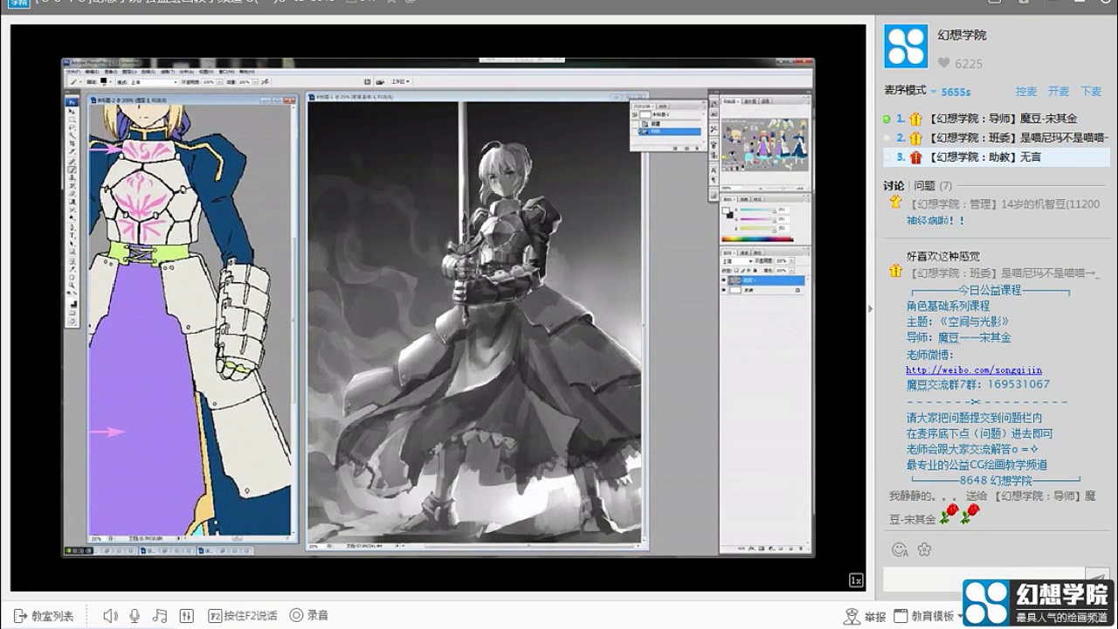
left_click_drag(132, 360, 215, 372)
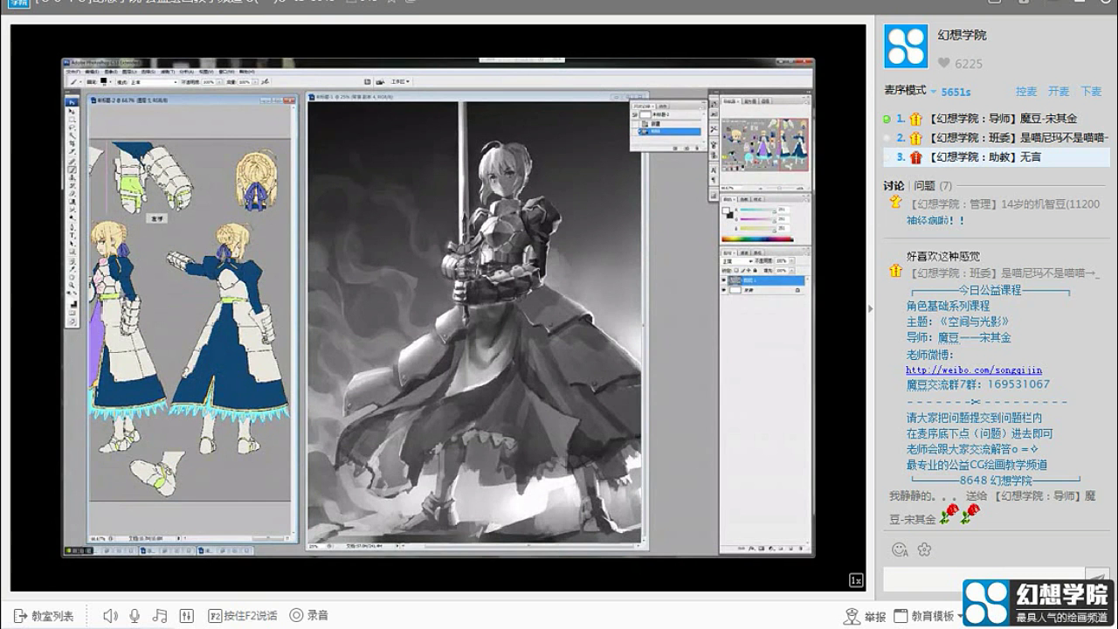
key("ctrl+plus")
key("ctrl+plus")
key("ctrl+plus")
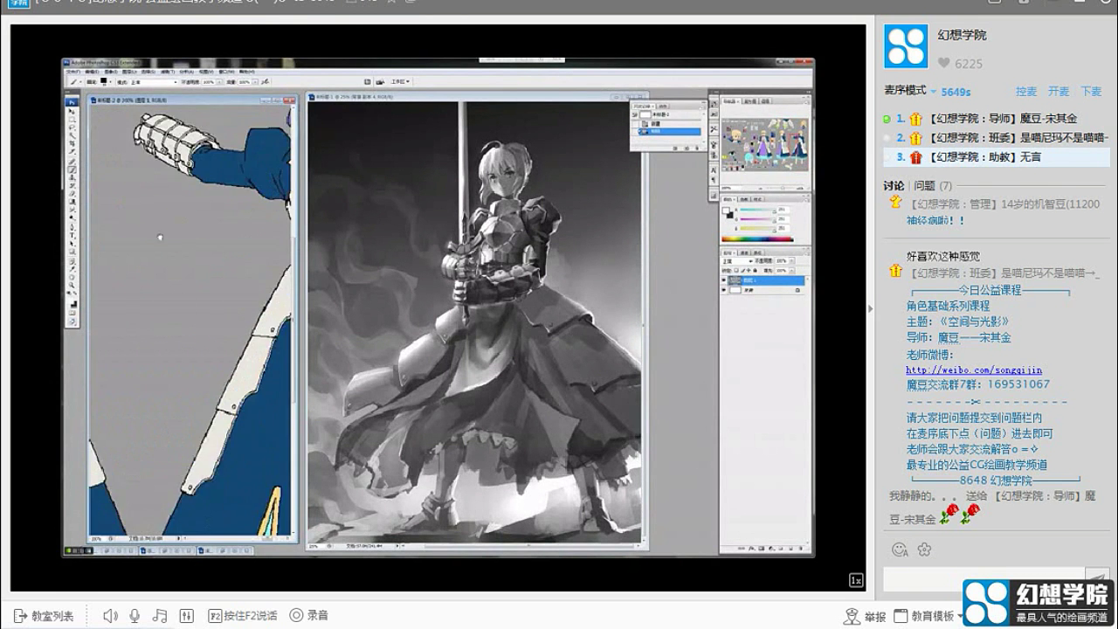
left_click_drag(196, 346, 203, 380)
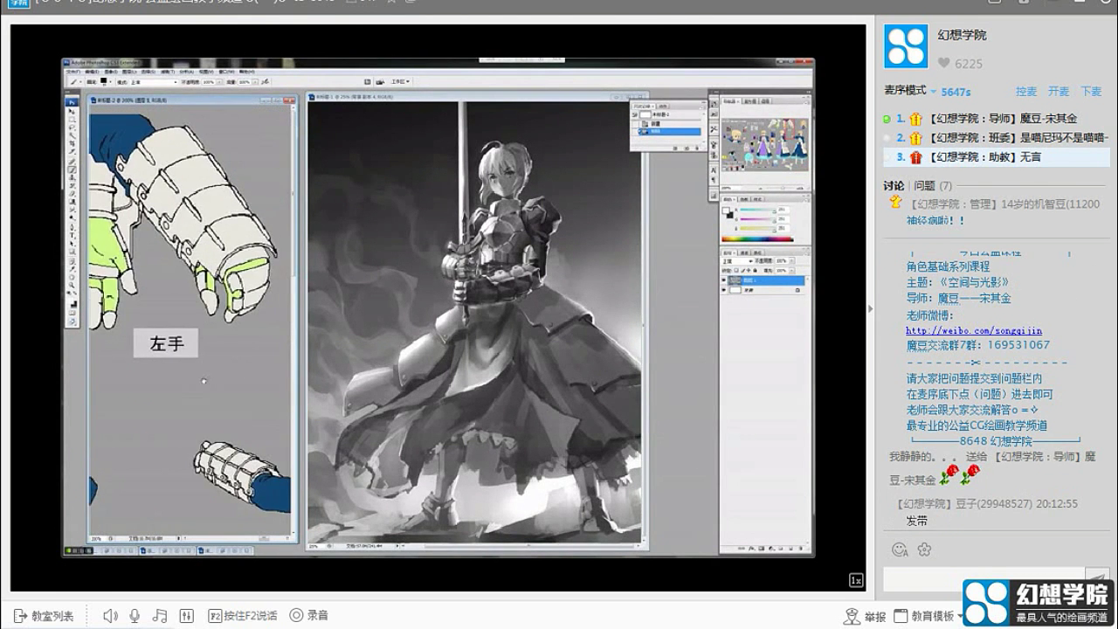
mouse_move(92, 307)
left_mouse_down()
mouse_move(159, 303)
mouse_move(110, 309)
left_mouse_up()
Paint over the fingers of the lower gauntlet on the sword grip with a light tone, sampling the grey from the hand.
left_click(380, 305)
key("ctrl+plus")
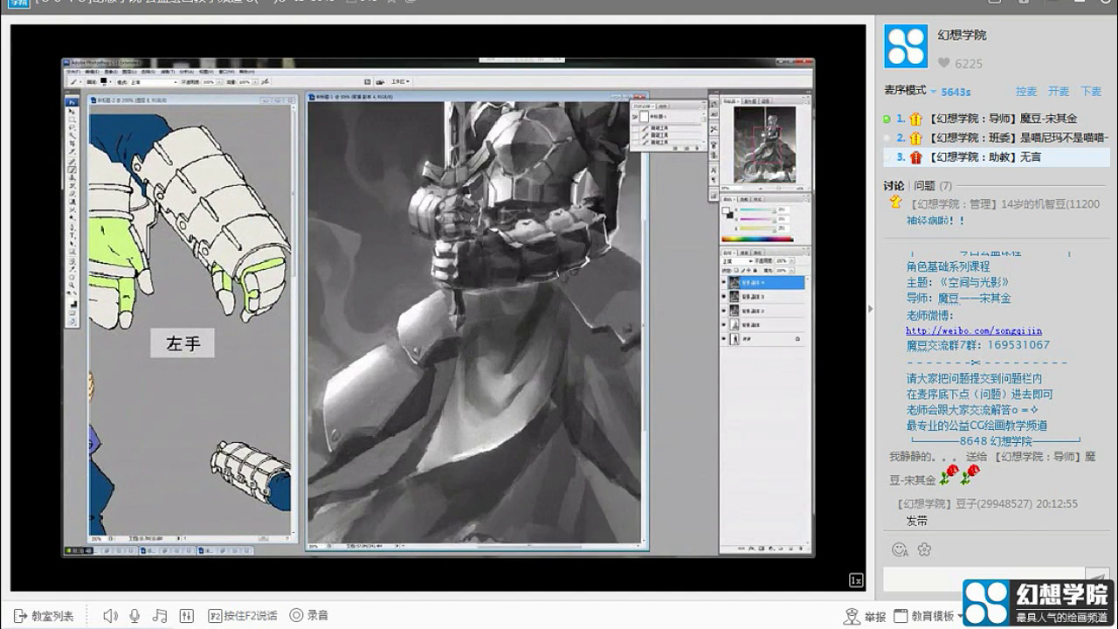
key("ctrl+plus")
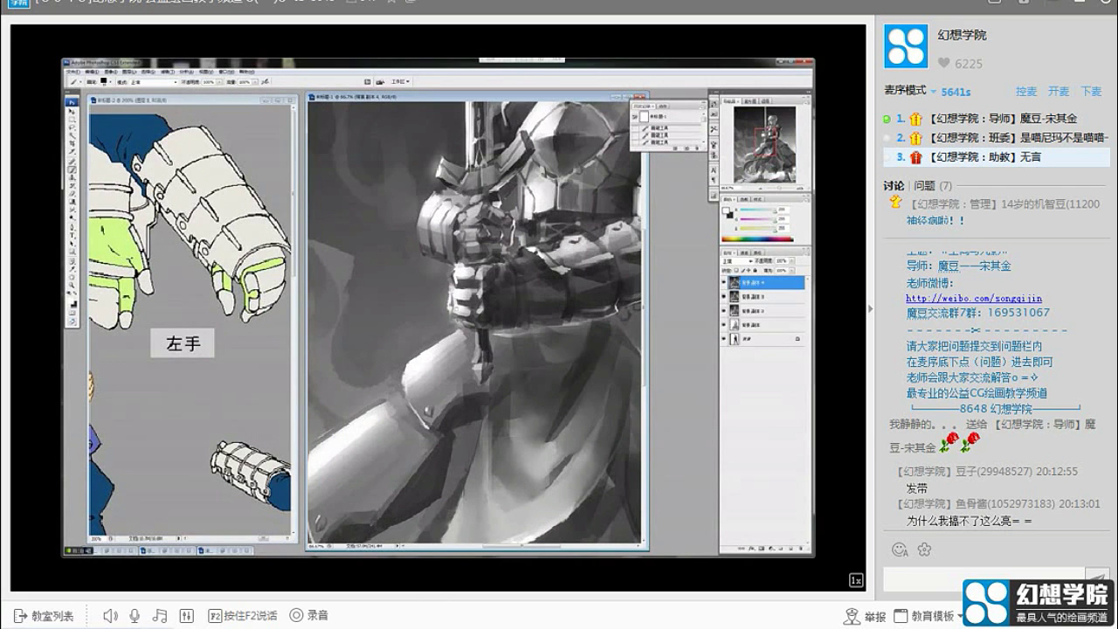
left_click_drag(465, 292, 473, 316)
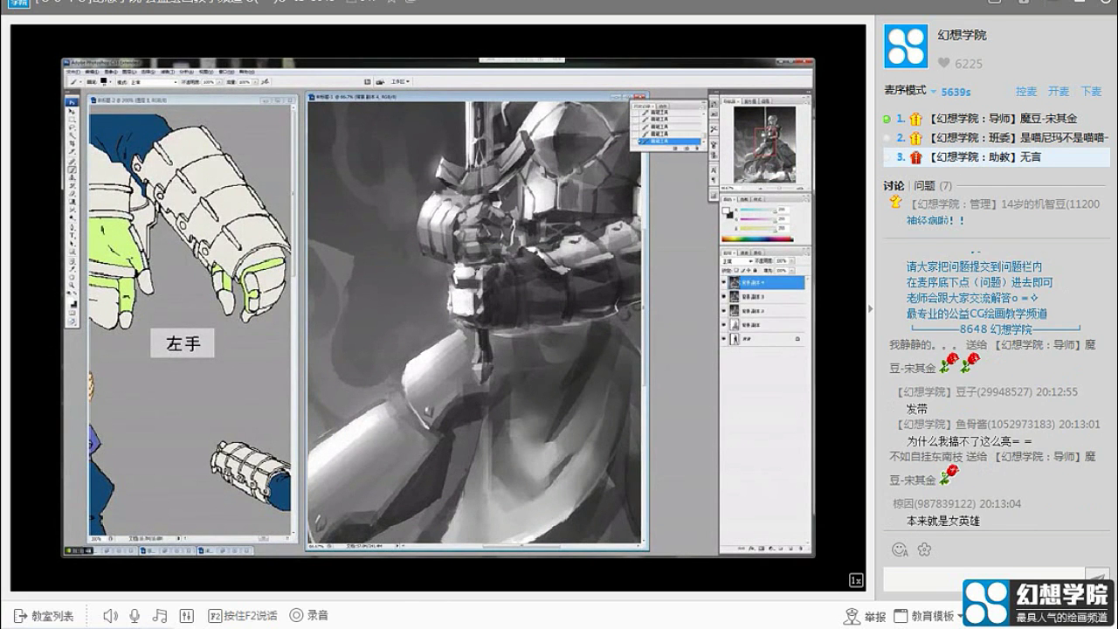
left_click(457, 297, "alt")
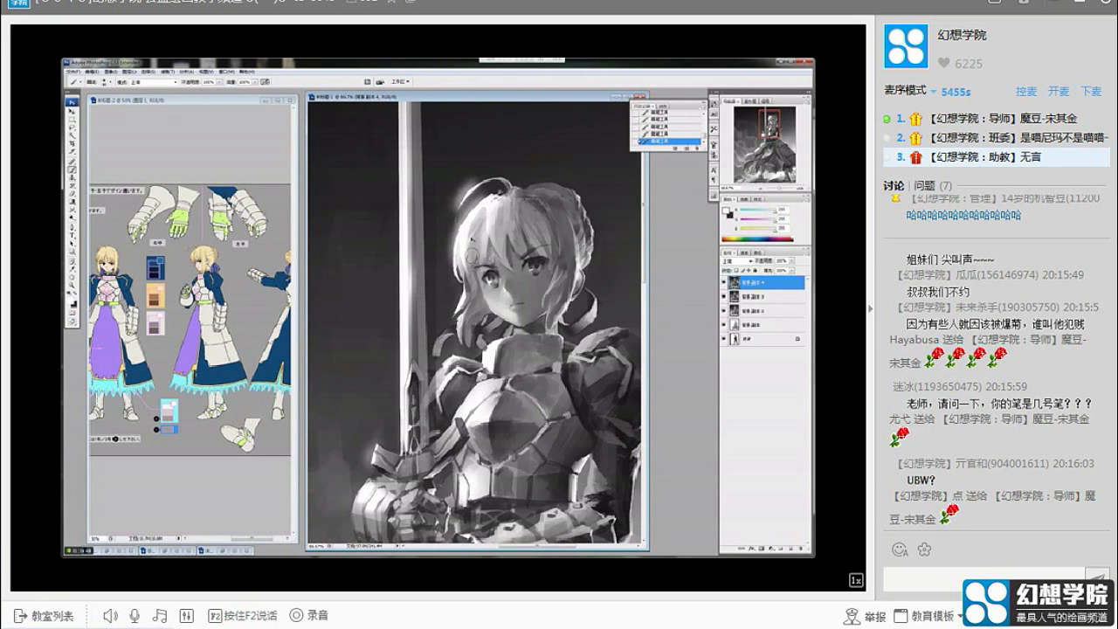
Brush a soft white glow along the left edge of the knight's hair.
left_click_drag(455, 236, 463, 320)
left_click_drag(454, 393, 484, 323)
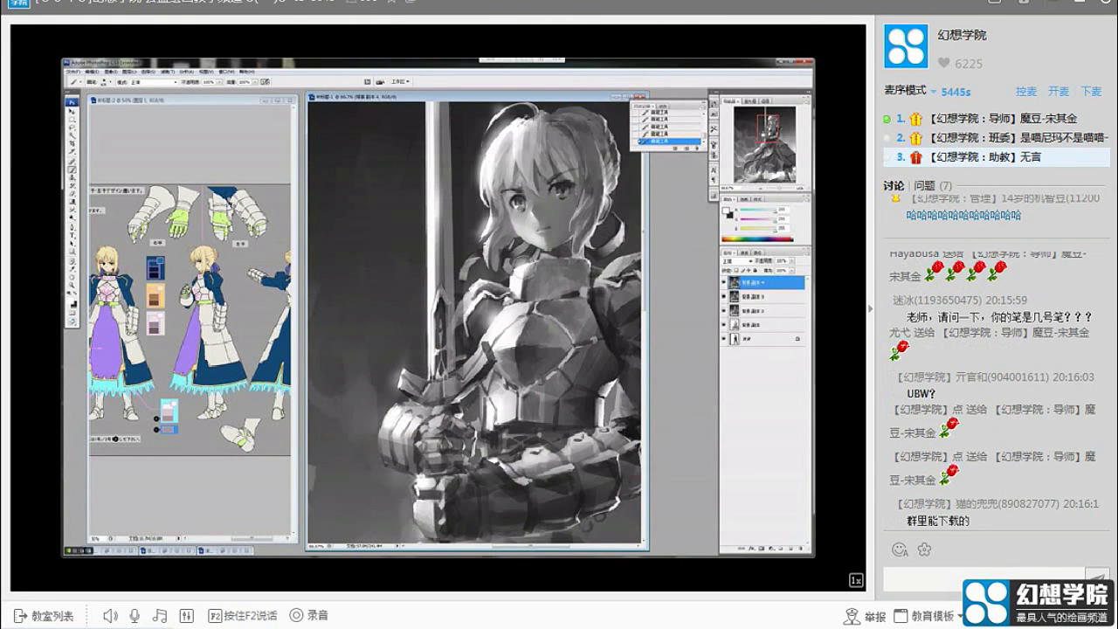
key("ctrl+minus")
key("ctrl+minus")
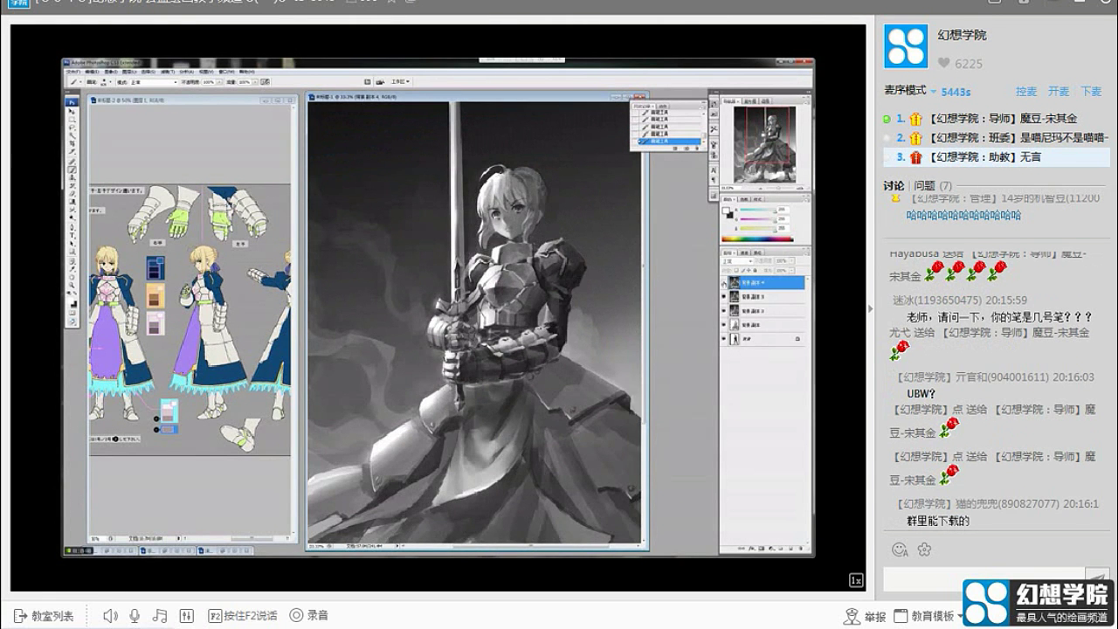
Add soft white glow highlights to the tip of the sword's crossguard and the outer edge of the gauntlets.
key("ctrl+plus")
key("ctrl+plus")
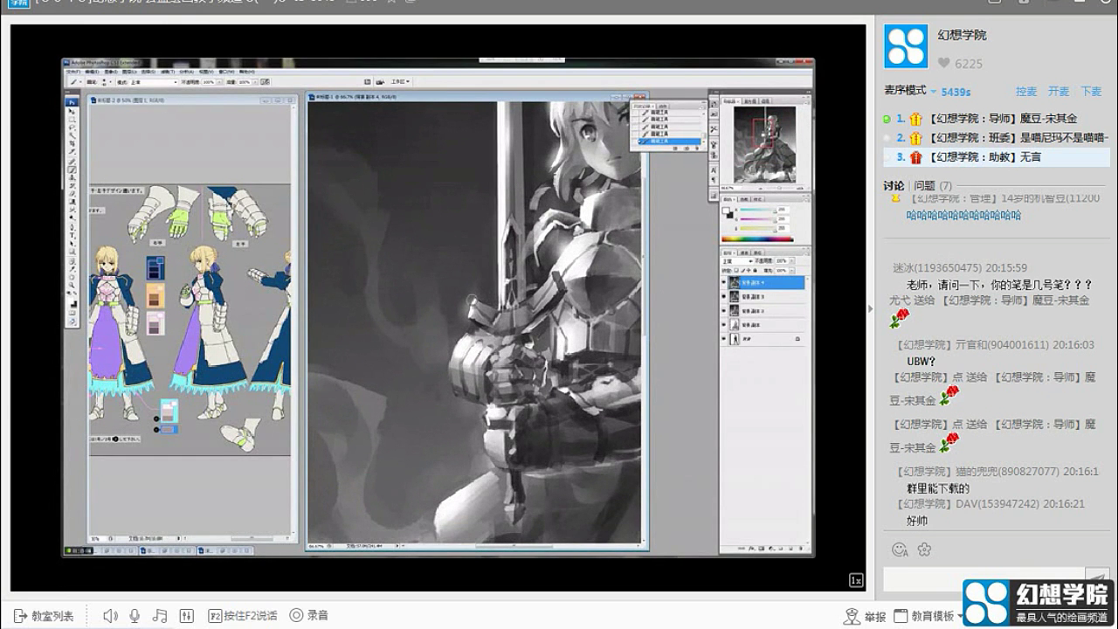
left_click_drag(446, 359, 471, 300)
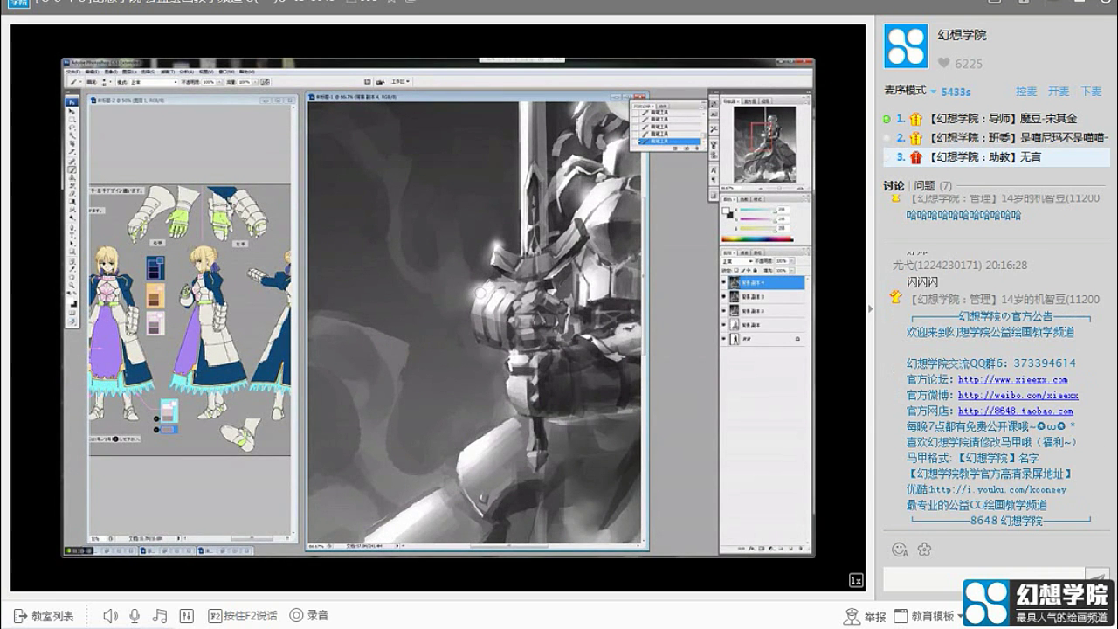
left_click_drag(475, 294, 482, 288)
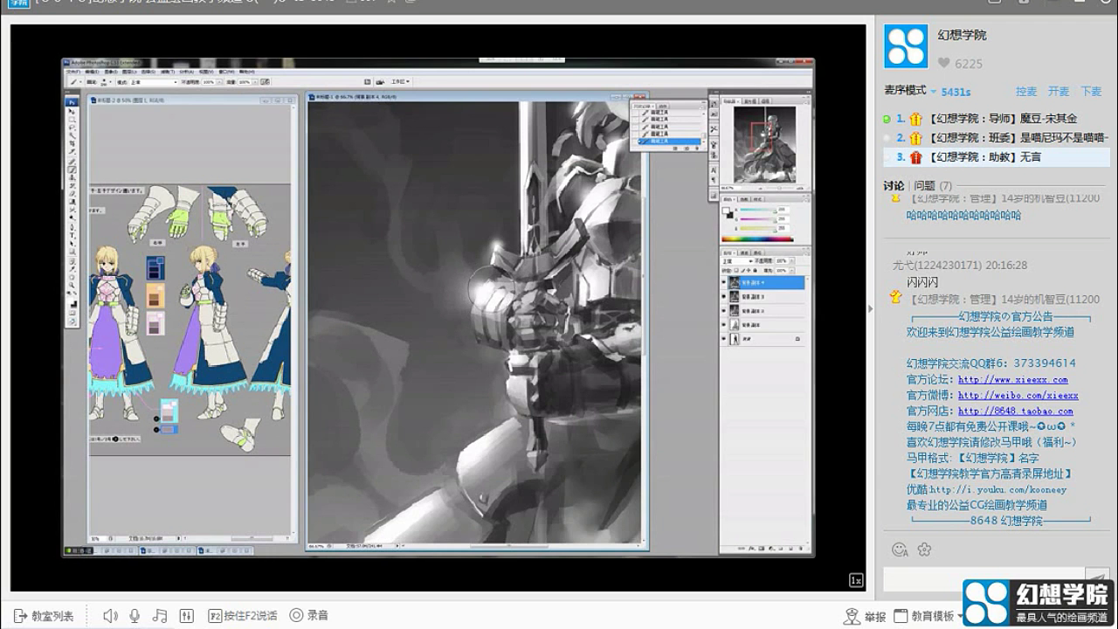
left_click_drag(532, 340, 518, 264)
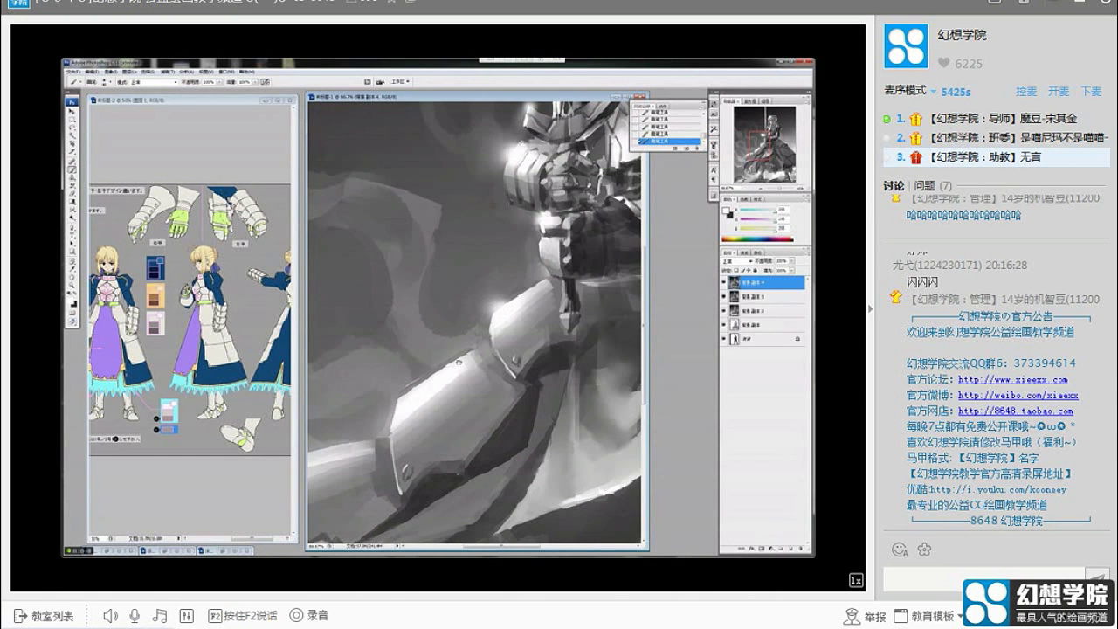
Brush soft white glow highlights along the upper edges of the skirt's side armour plates.
left_click_drag(518, 264, 611, 171)
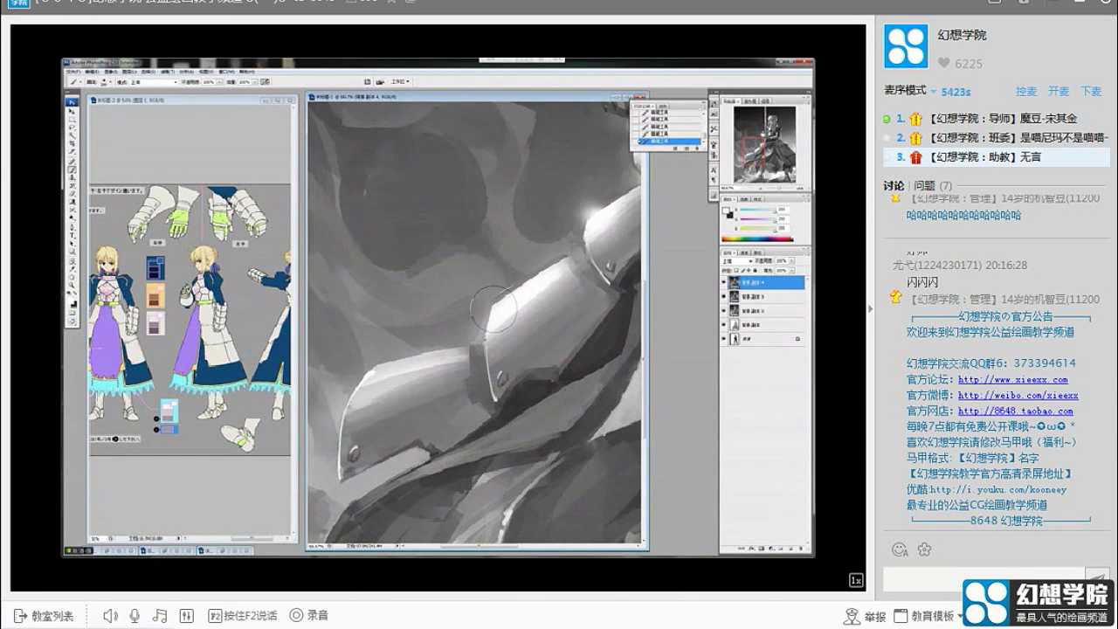
left_click_drag(504, 303, 504, 303)
key("ctrl+minus")
key("ctrl+minus")
key("ctrl+minus")
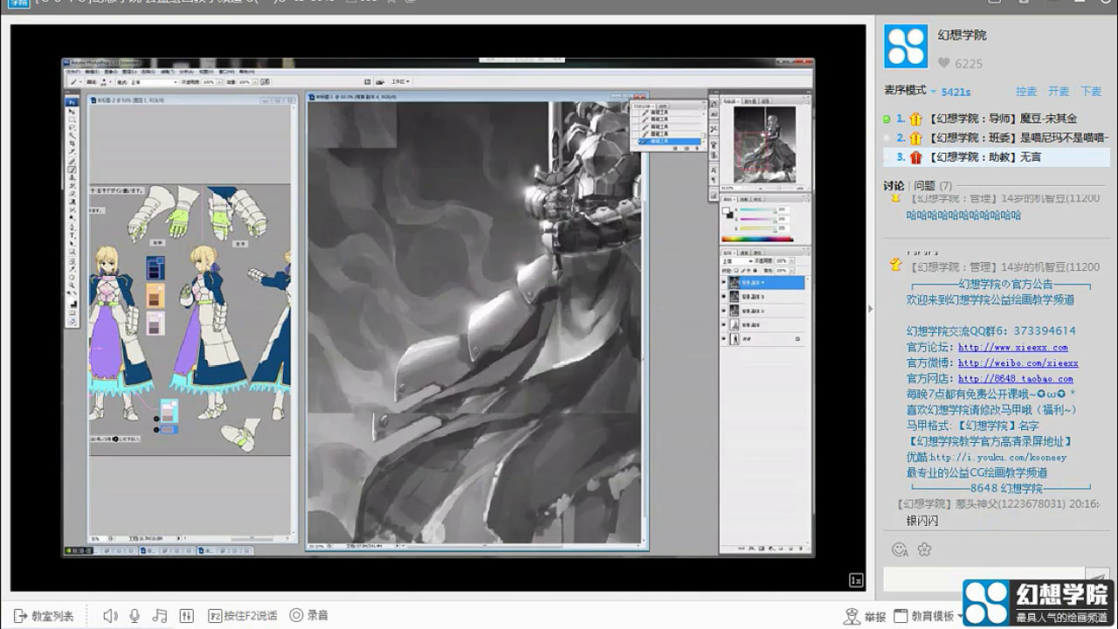
left_click_drag(454, 339, 475, 312)
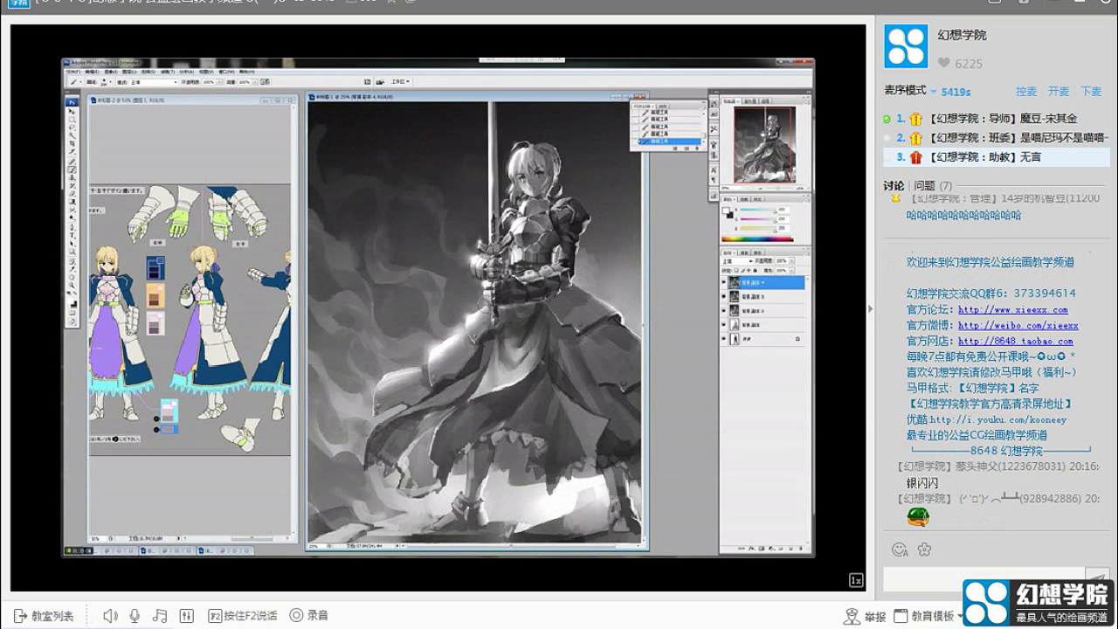
Try a soft white glow along the full length of the sword blade, undoing each stroke.
scroll(477, 325, "up", 1)
key("ctrl+plus")
key("ctrl+plus")
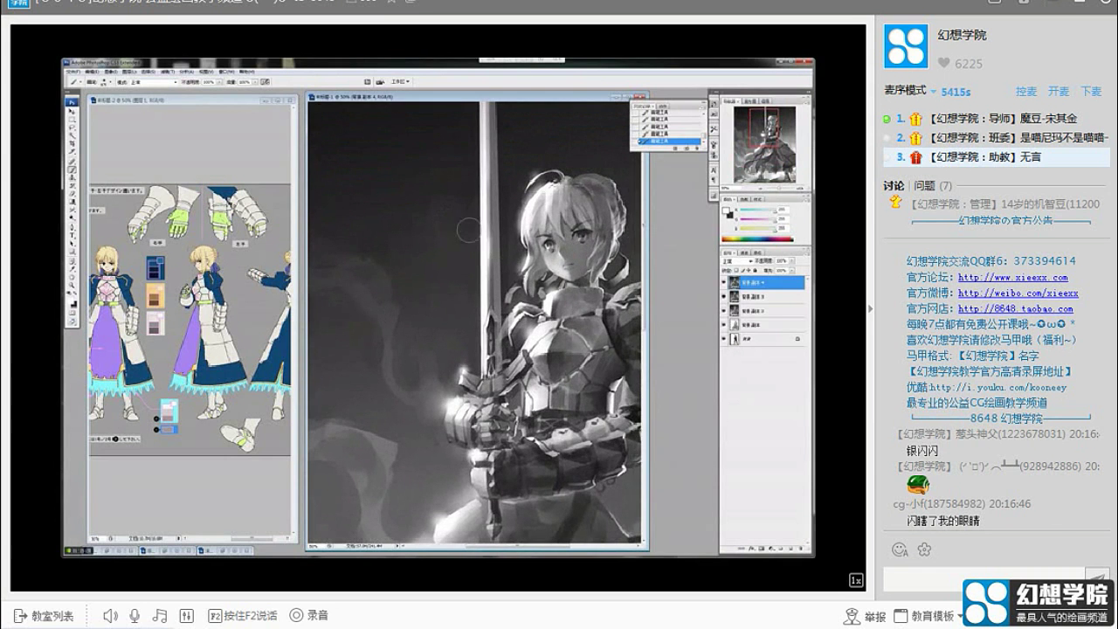
left_click_drag(481, 367, 477, 106)
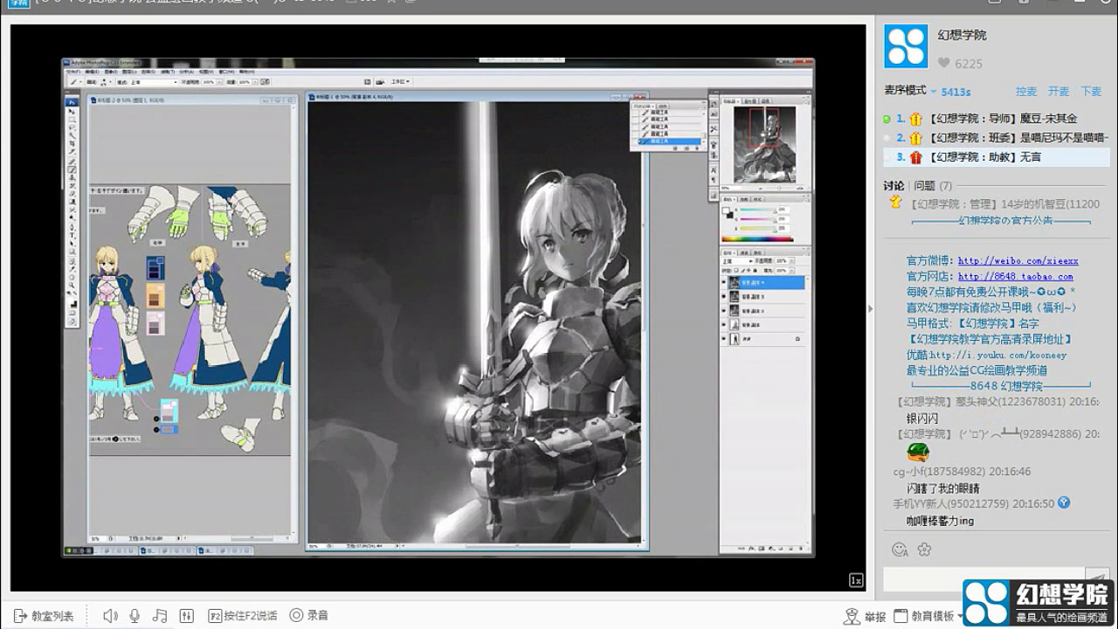
key("ctrl+z")
left_click_drag(481, 375, 479, 101)
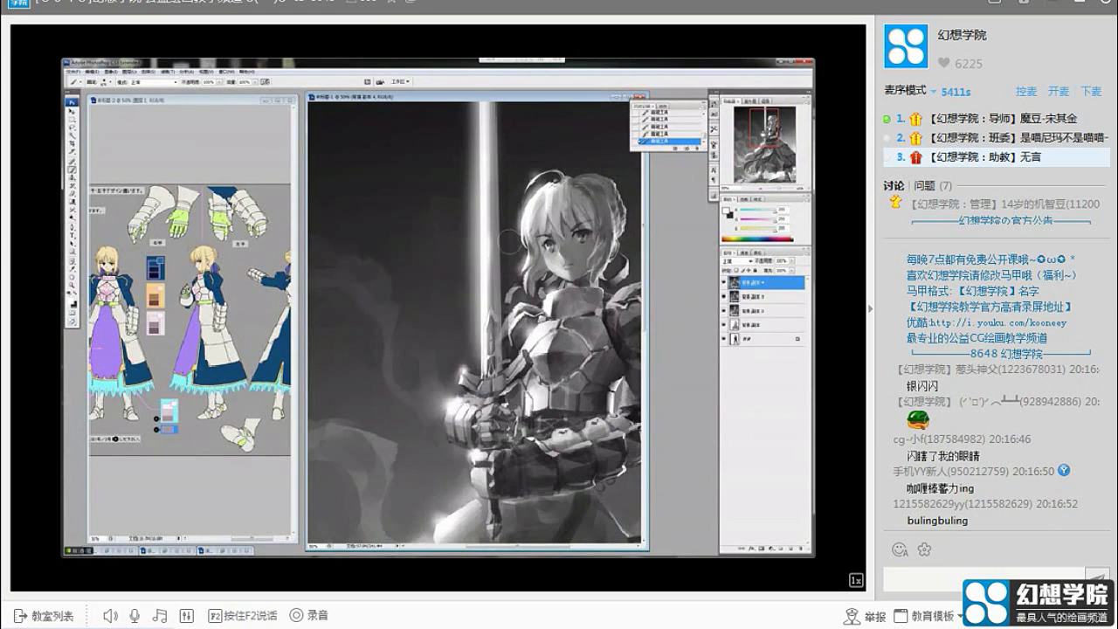
key("ctrl+z")
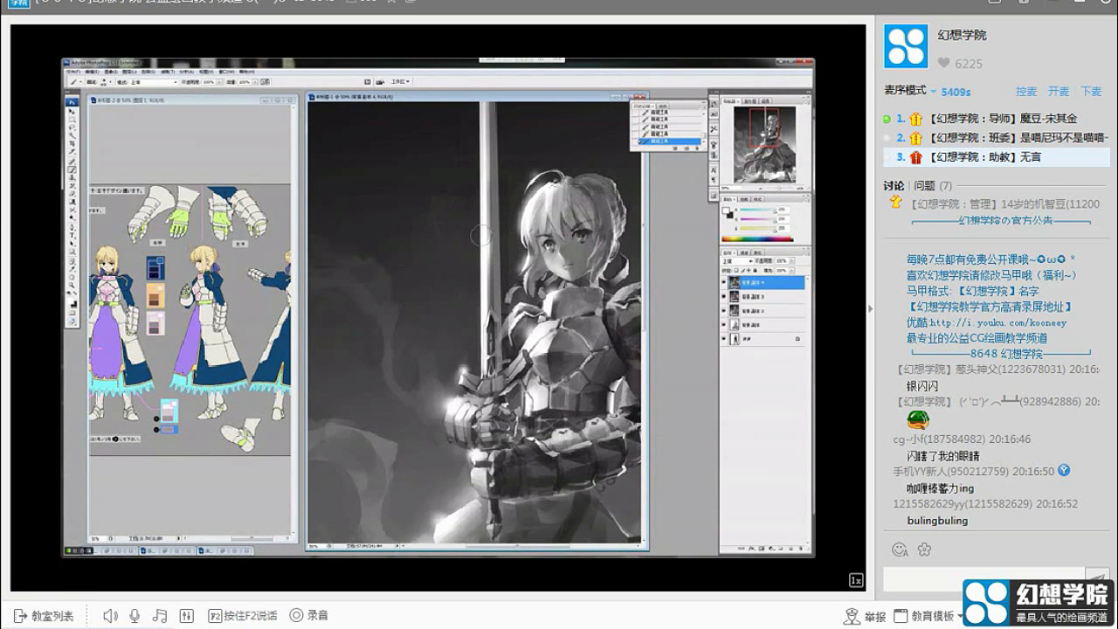
left_click_drag(480, 367, 476, 103)
key("ctrl+z")
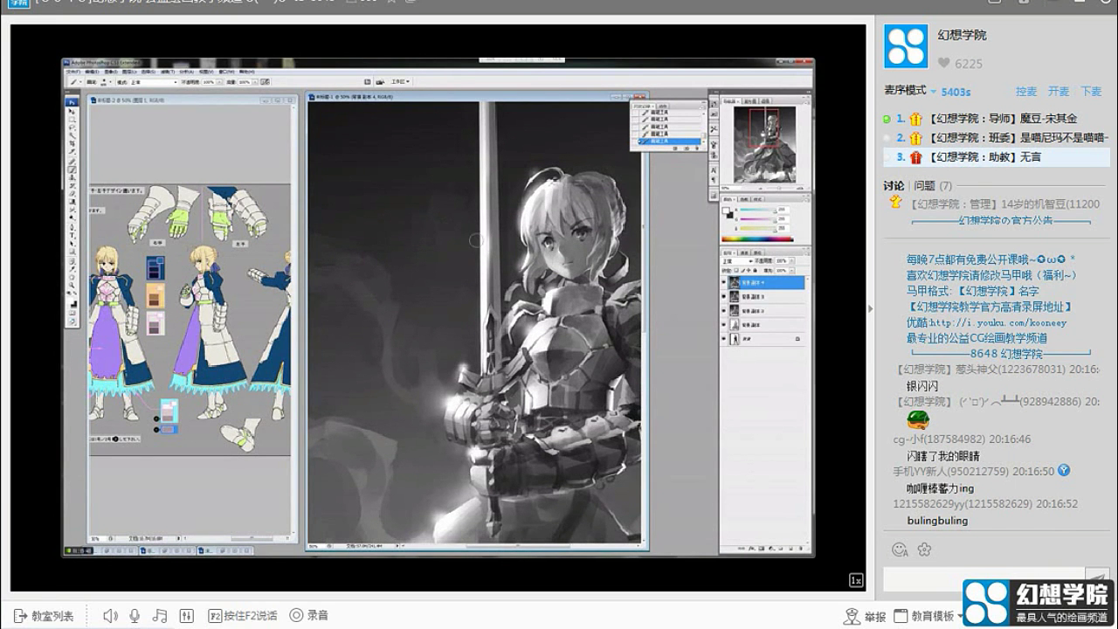
Darken the sword blade with a long soft stroke of the dark grey sampled from the background beside it.
key("ctrl+plus")
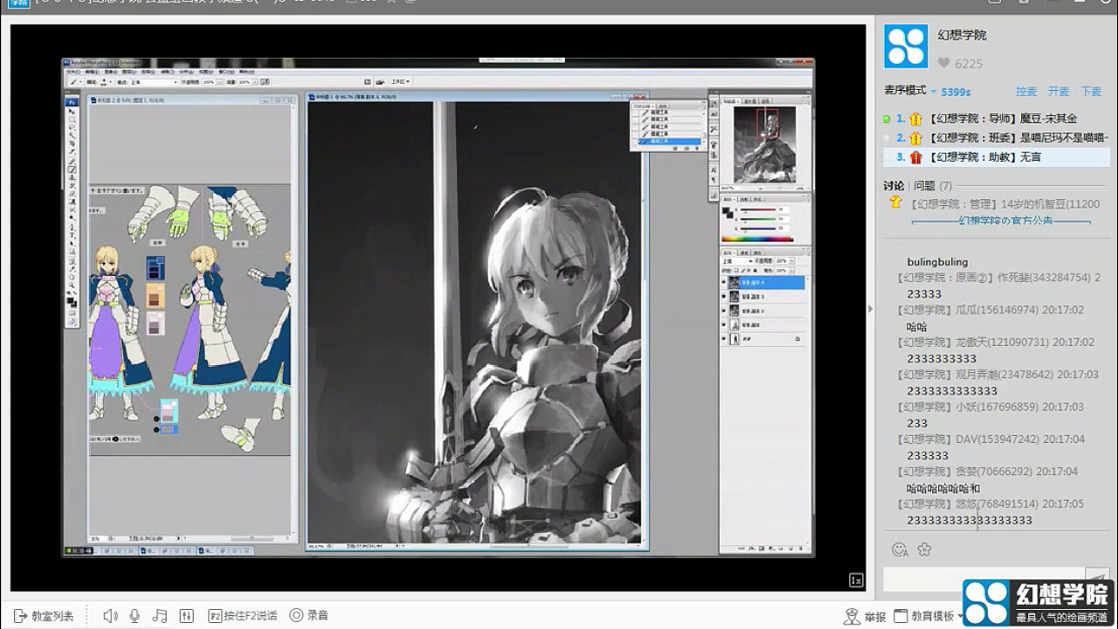
left_click(462, 280, "alt")
left_click_drag(444, 446, 444, 103)
key("ctrl+minus")
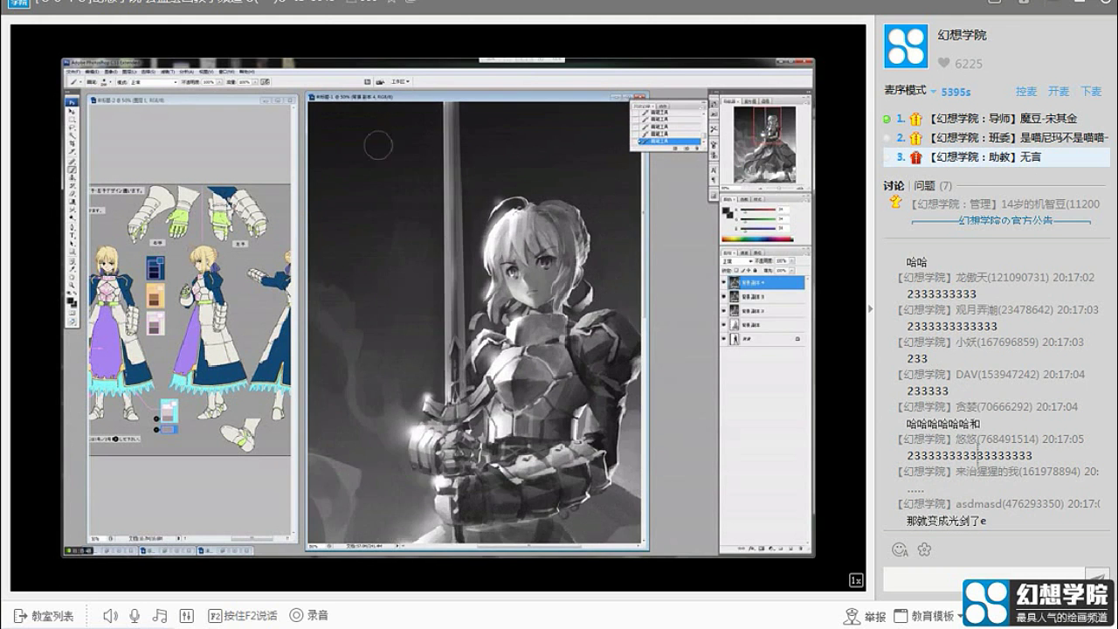
Switch to the Lasso tool and examine the knight's hair and face close up.
left_click_drag(72, 127, 100, 133)
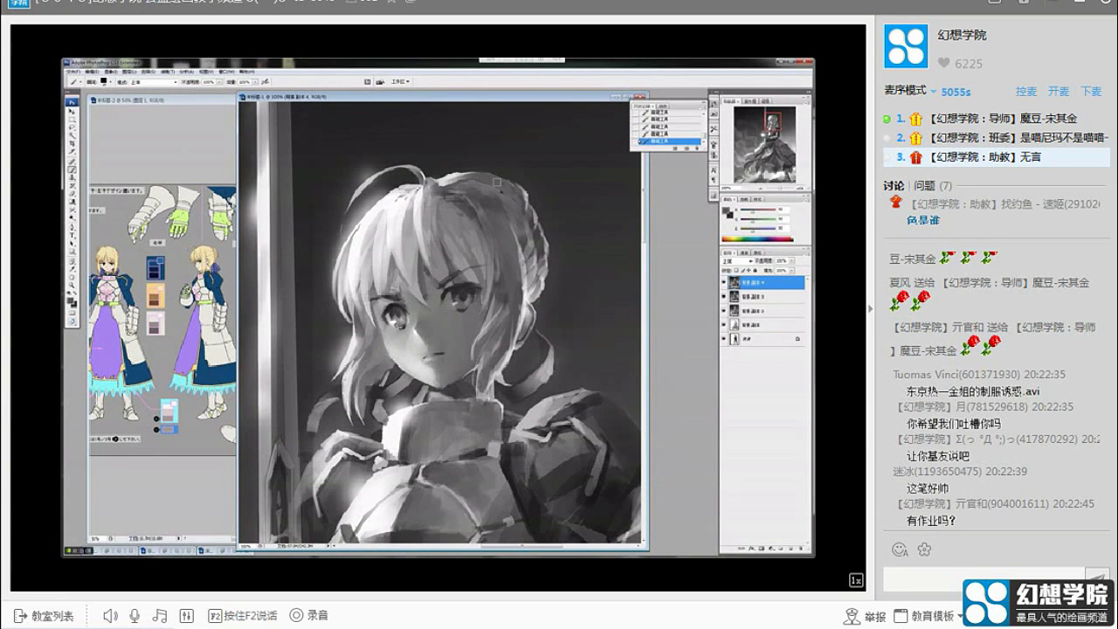
left_click_drag(479, 179, 440, 165)
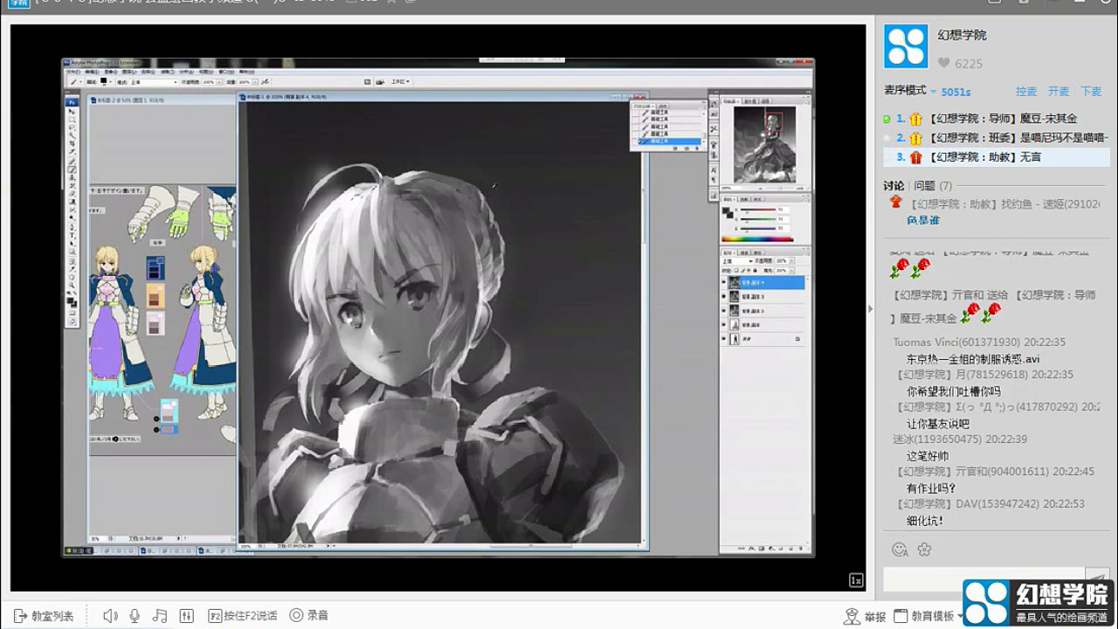
left_click_drag(401, 214, 449, 183)
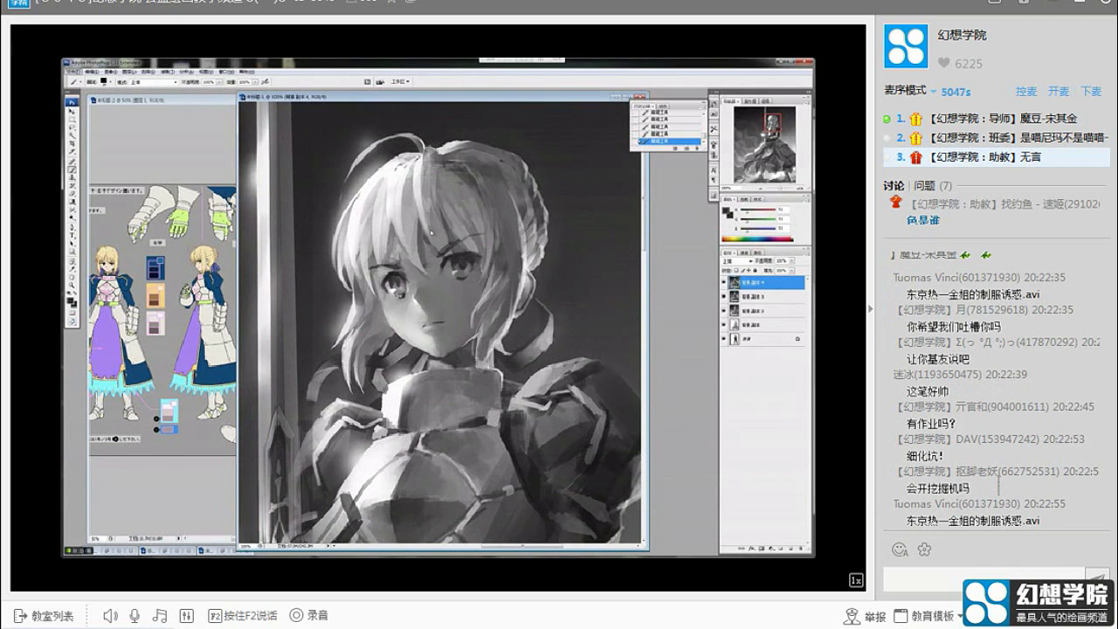
left_click_drag(382, 230, 406, 208)
key("z")
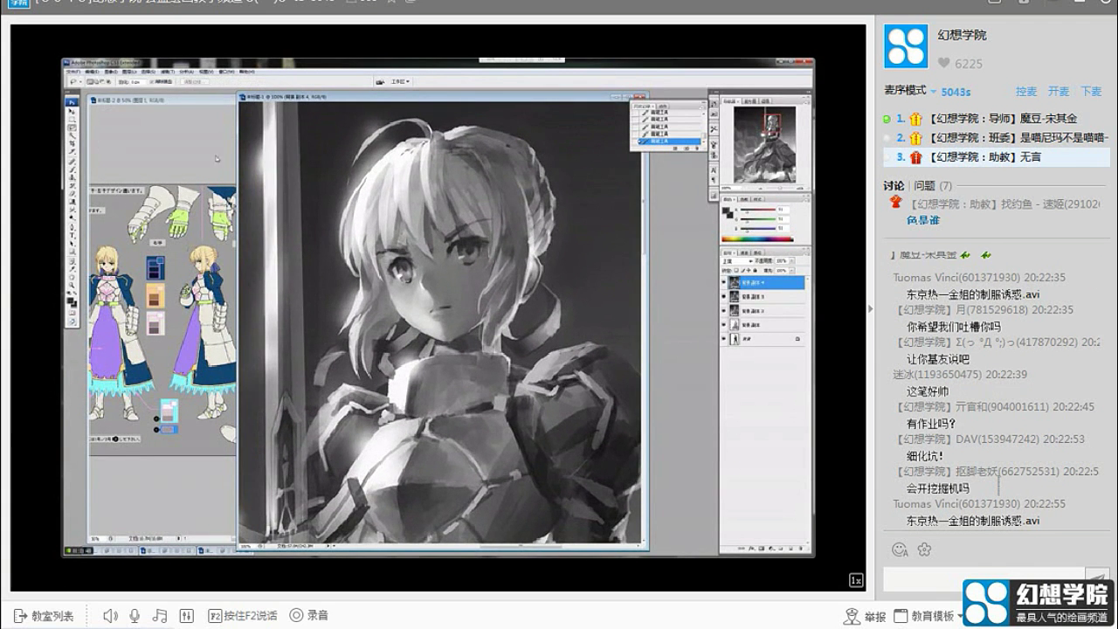
left_click(428, 201)
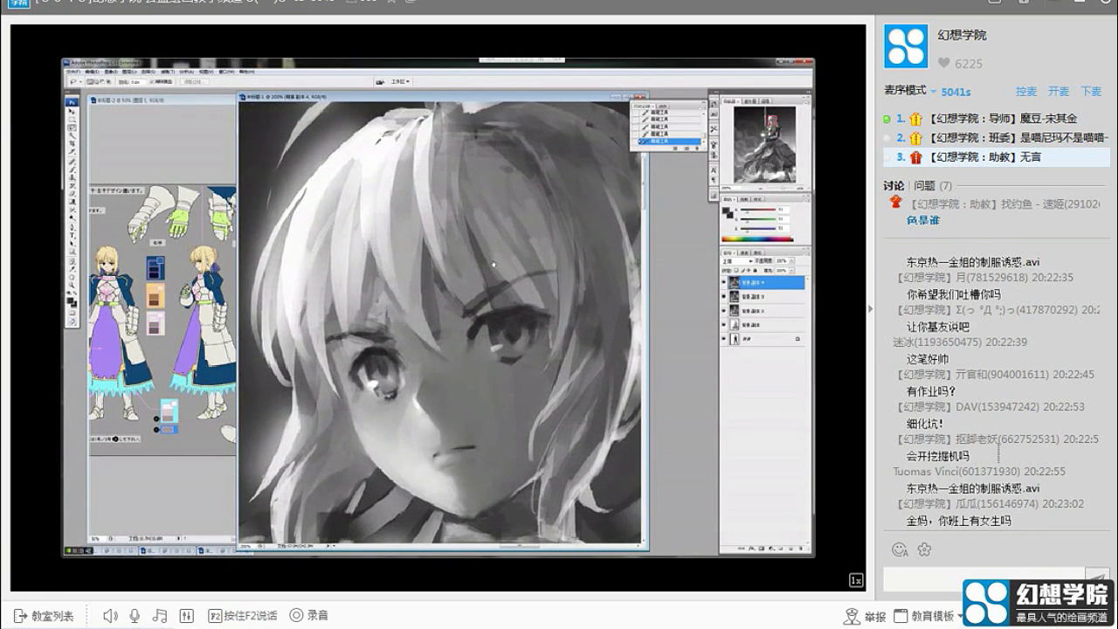